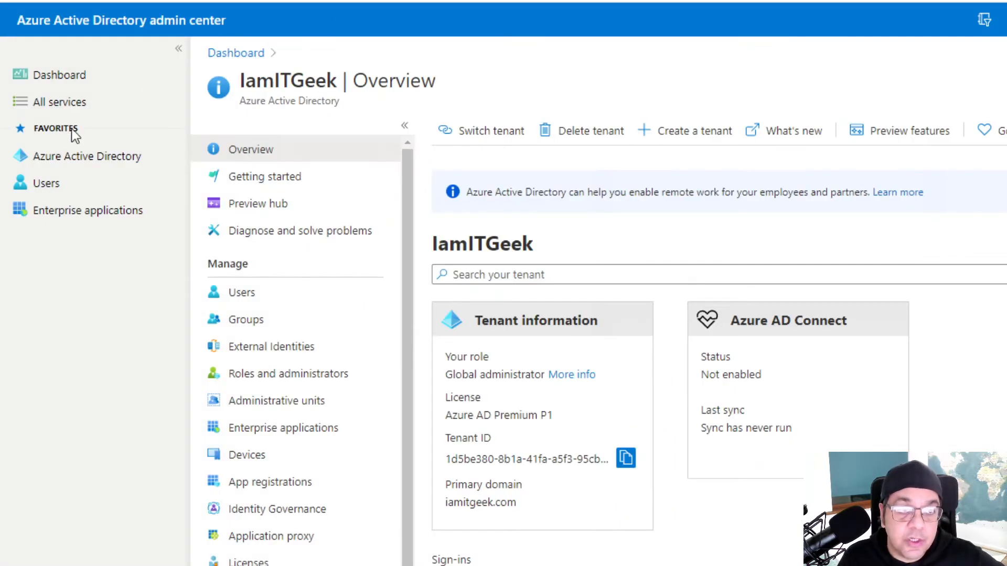
- Open the member list of the Passwordless Group in Azure Active Directory
click(55, 167)
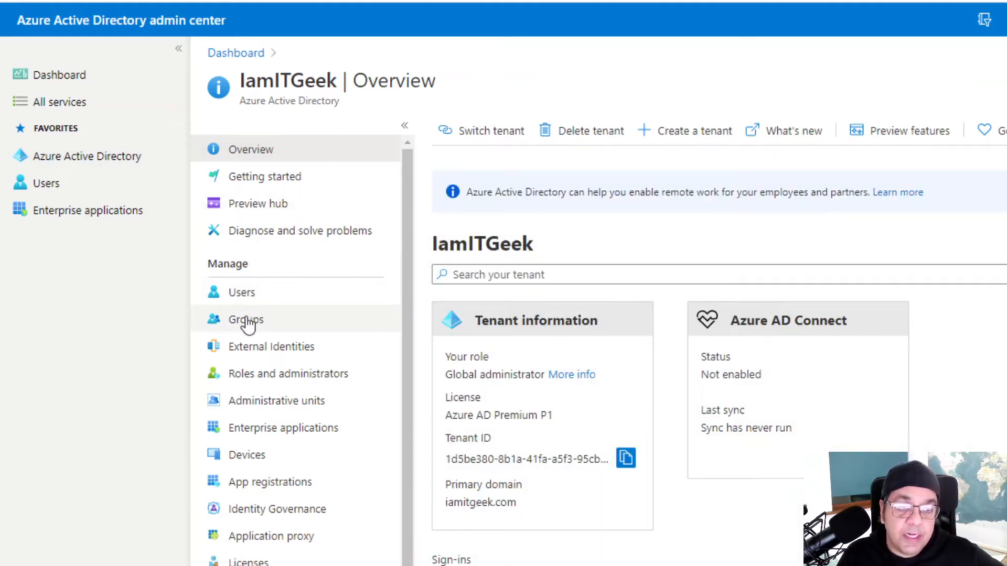
click(246, 325)
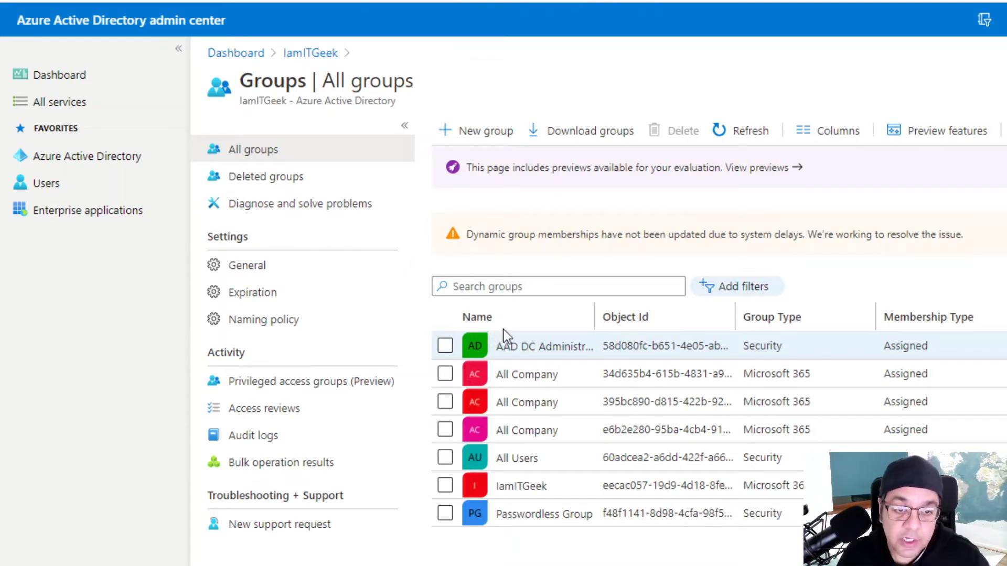
click(568, 519)
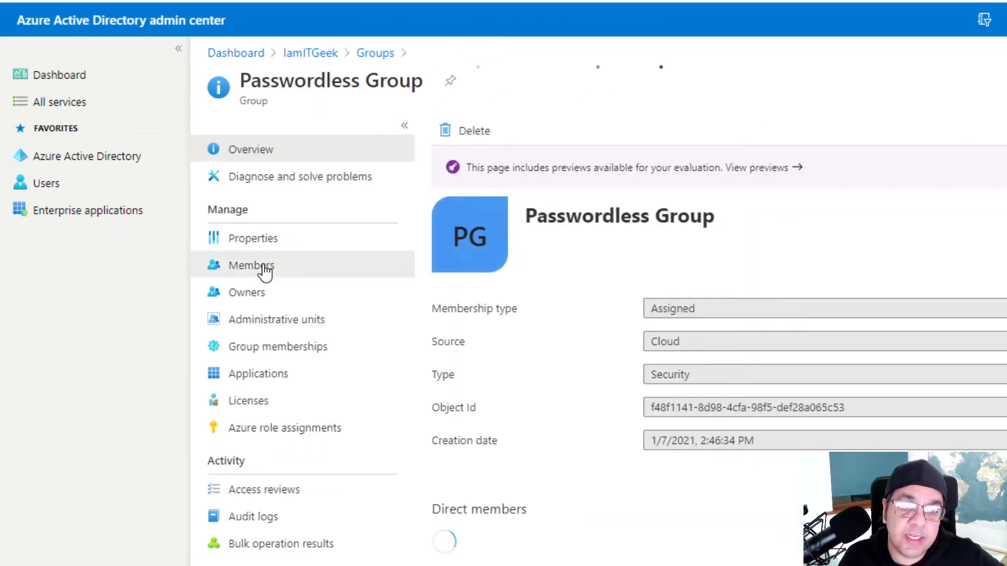
click(264, 266)
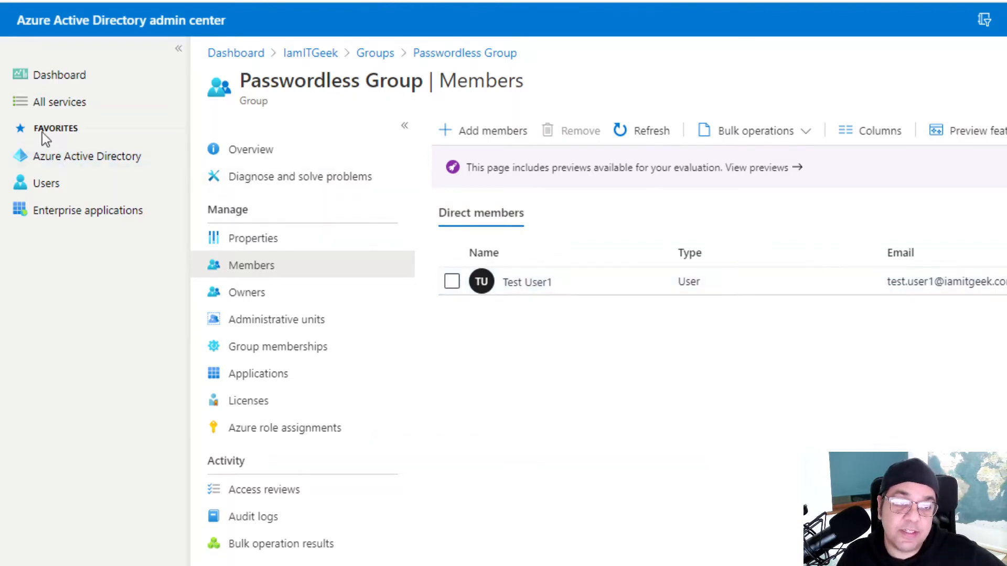
- Open the user feature preview settings from the tenant's user settings
click(86, 164)
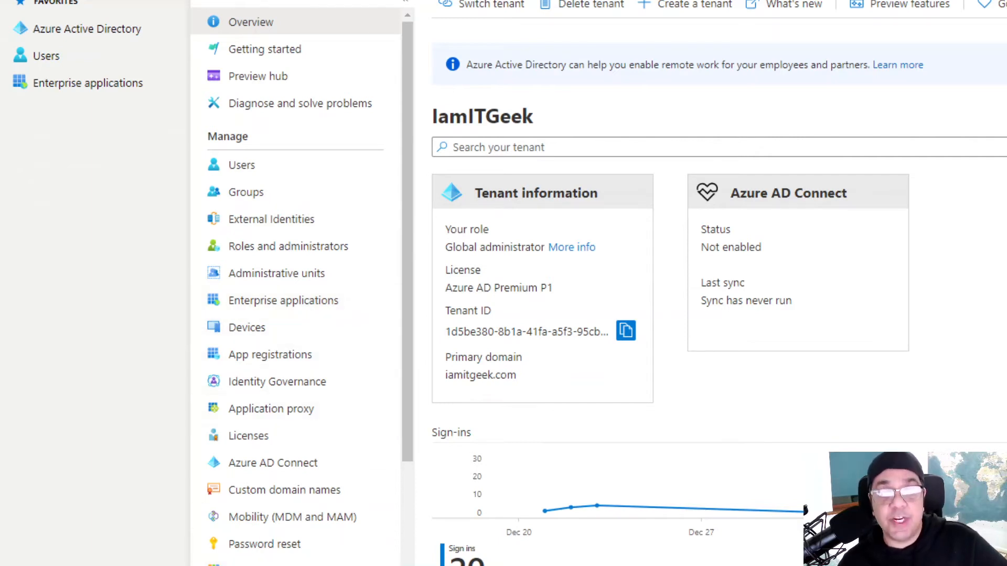
scroll(276, 538, down, 3)
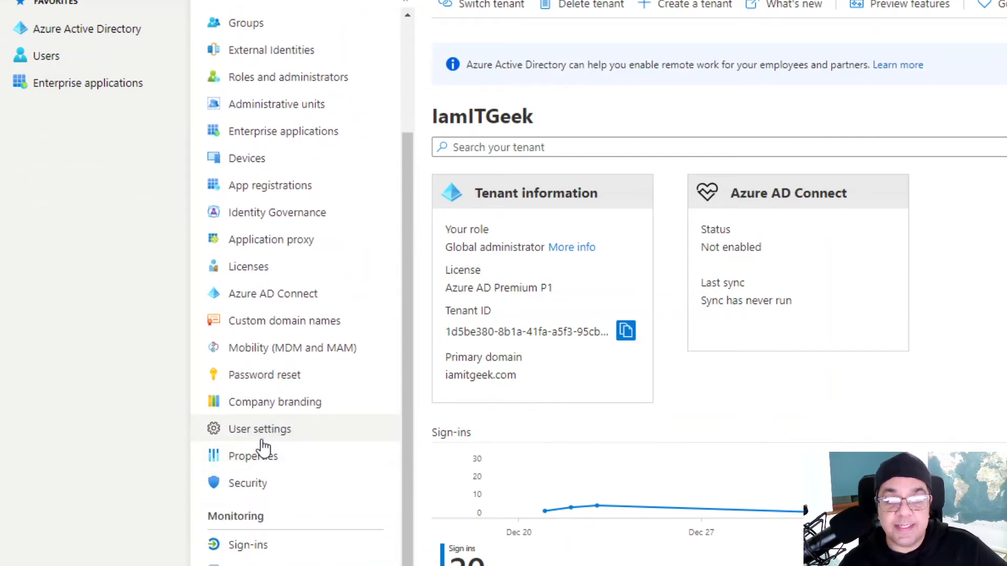
click(262, 439)
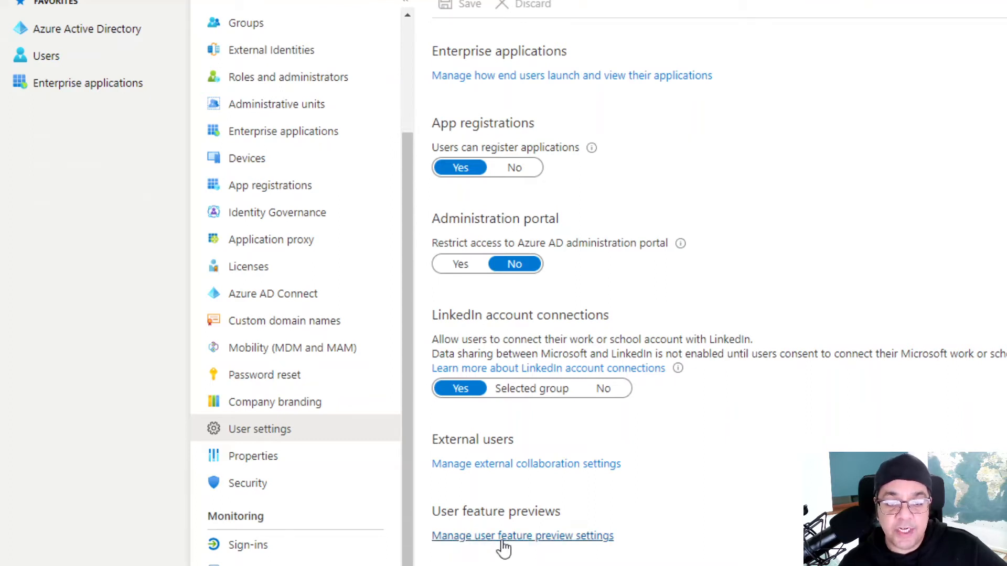
click(540, 536)
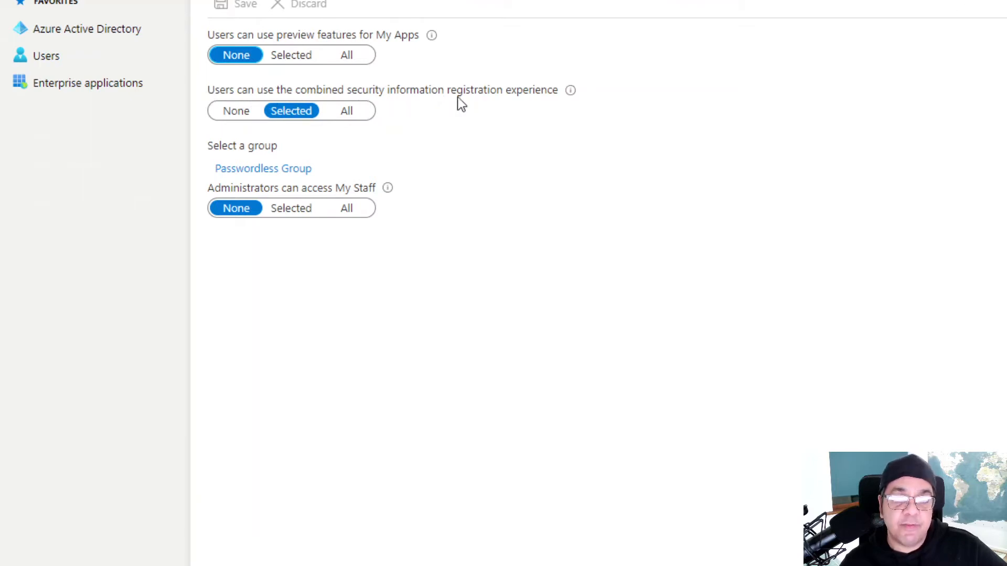
mouse_move(569, 94)
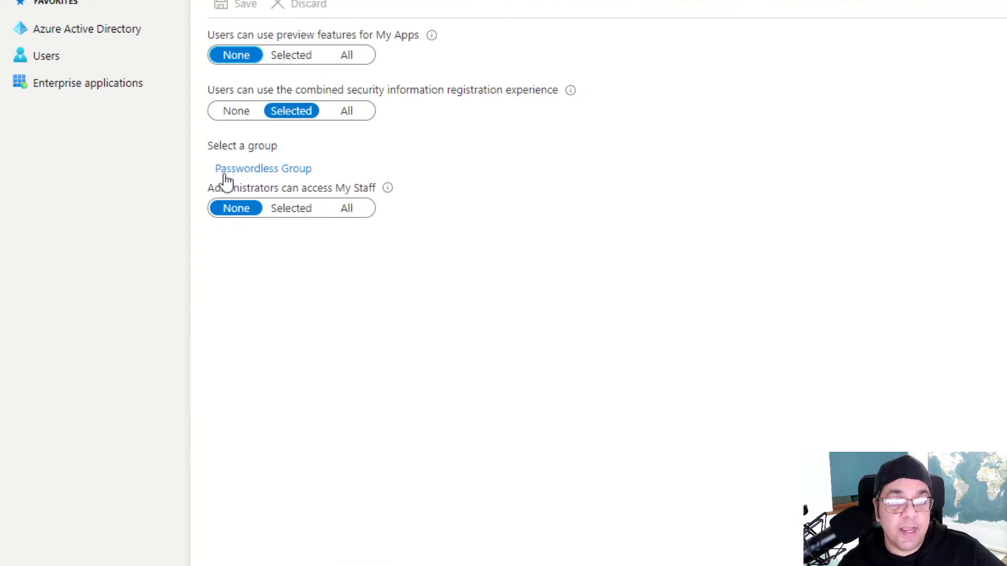
- Check the group chosen for combined security information registration, then set that experience to None and save
click(288, 172)
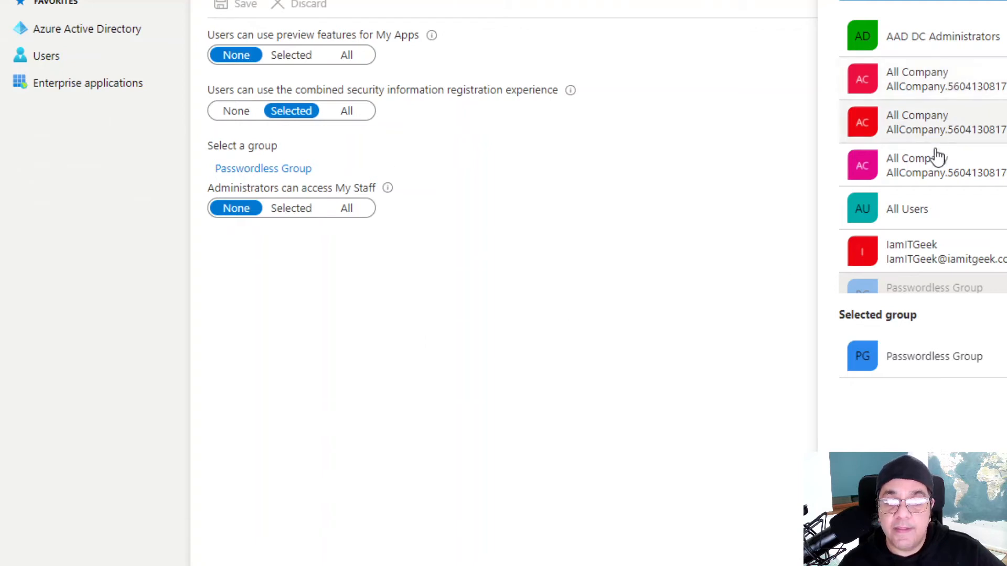
scroll(937, 168, down, 1)
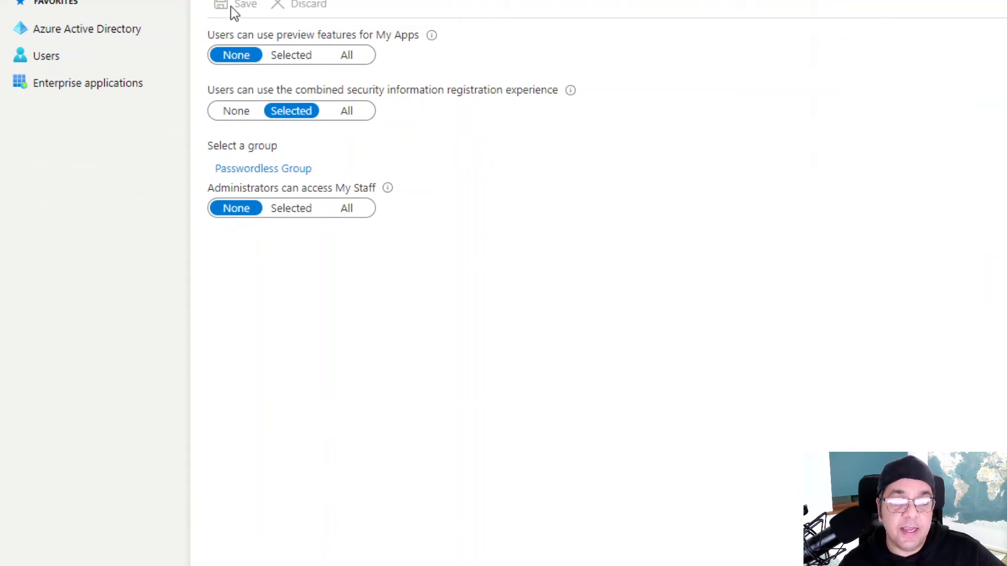
click(231, 111)
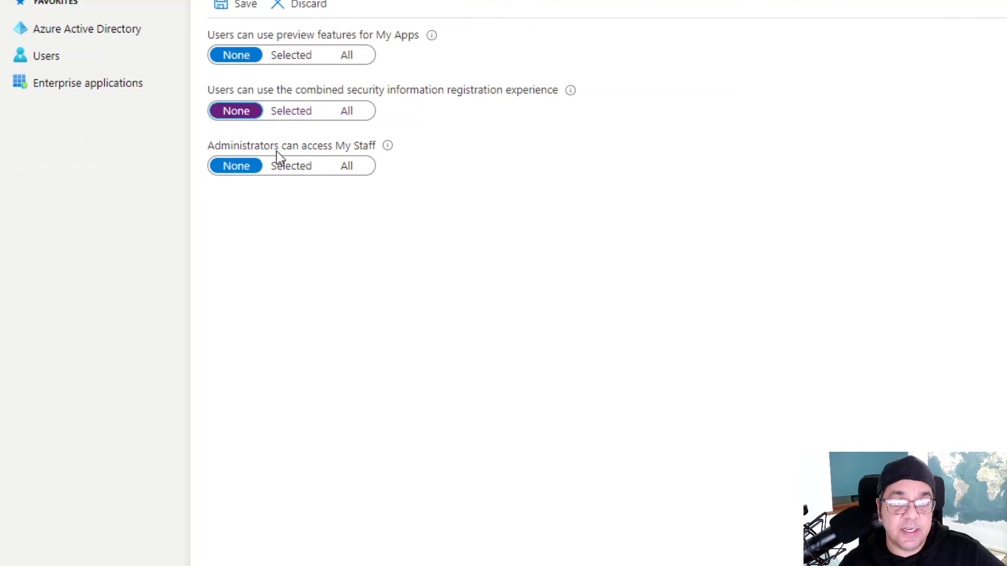
click(228, 4)
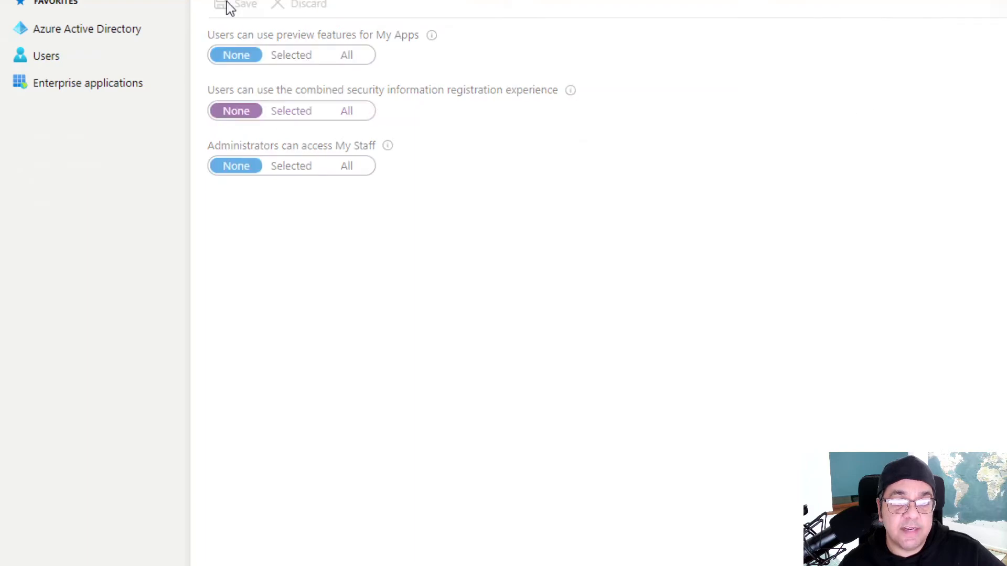
- Enable the combined security information registration experience for selected users with the Passwordless Group and save
click(288, 118)
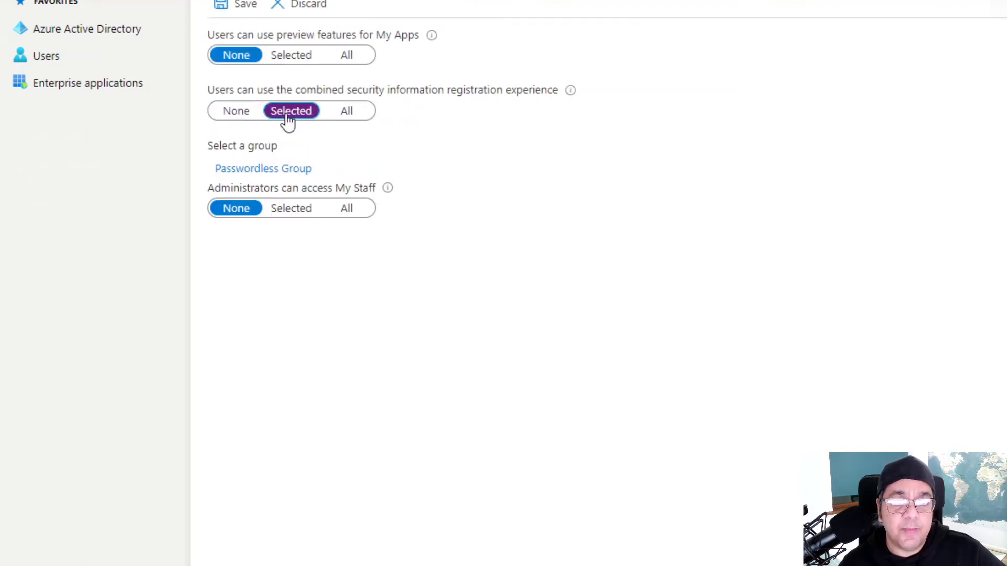
click(252, 173)
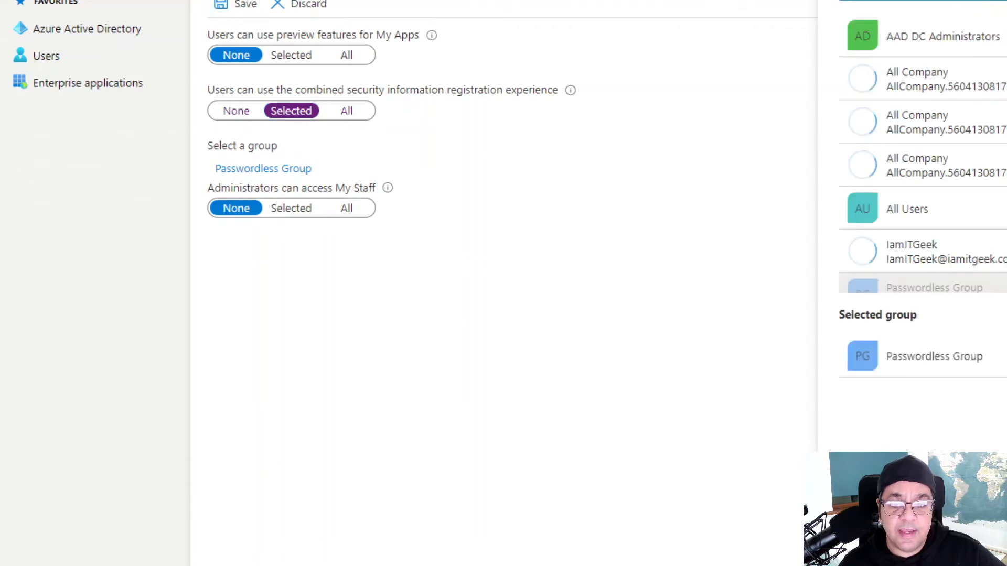
click(872, 551)
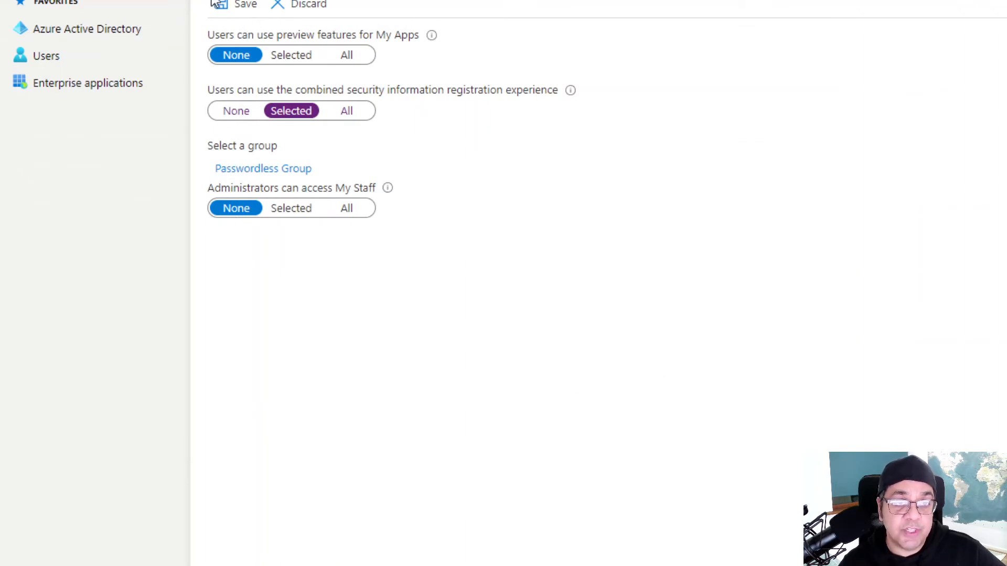
click(230, 5)
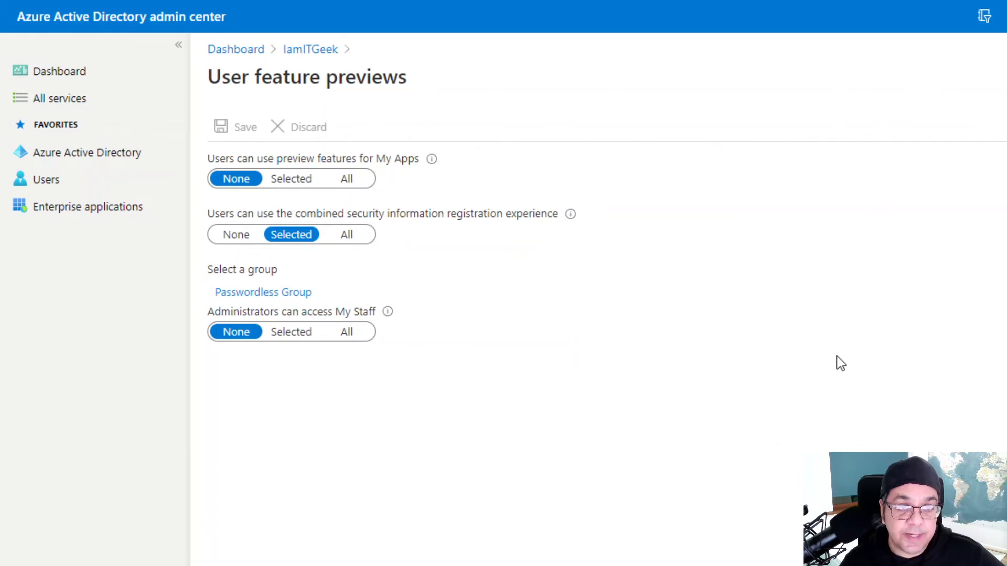
- Open the Microsoft Authenticator method's settings in the tenant's security authentication method policies
click(61, 159)
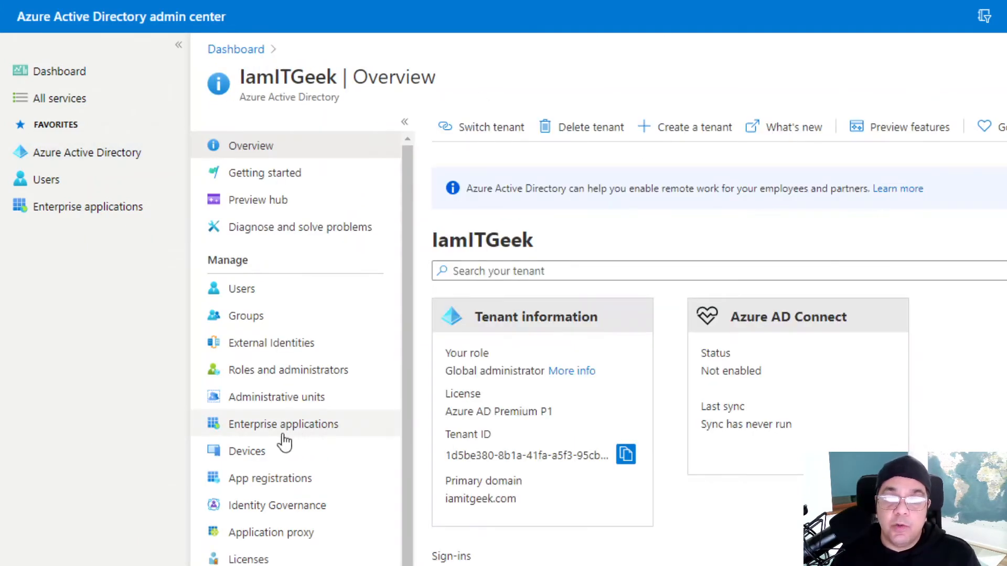
scroll(258, 441, down, 5)
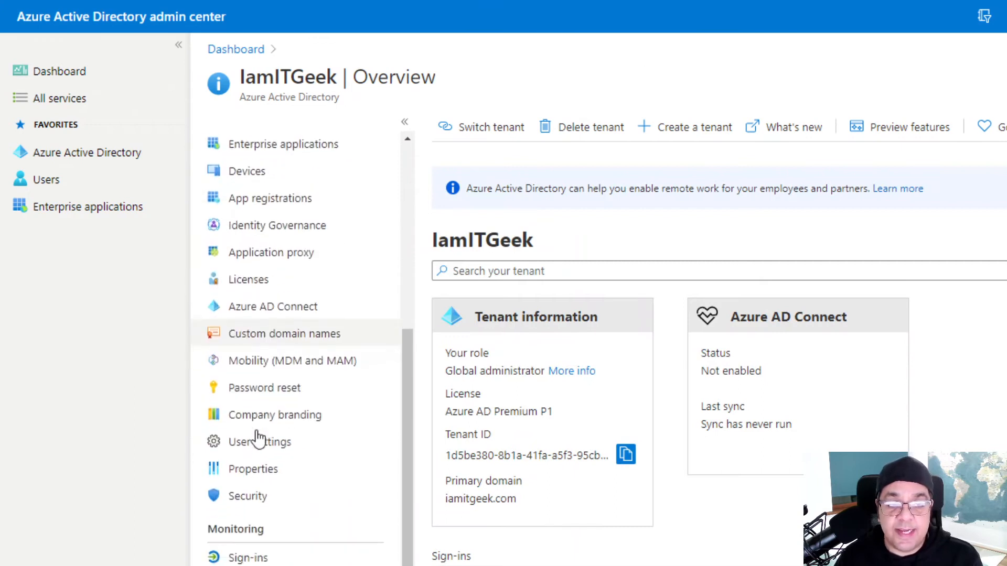
click(237, 475)
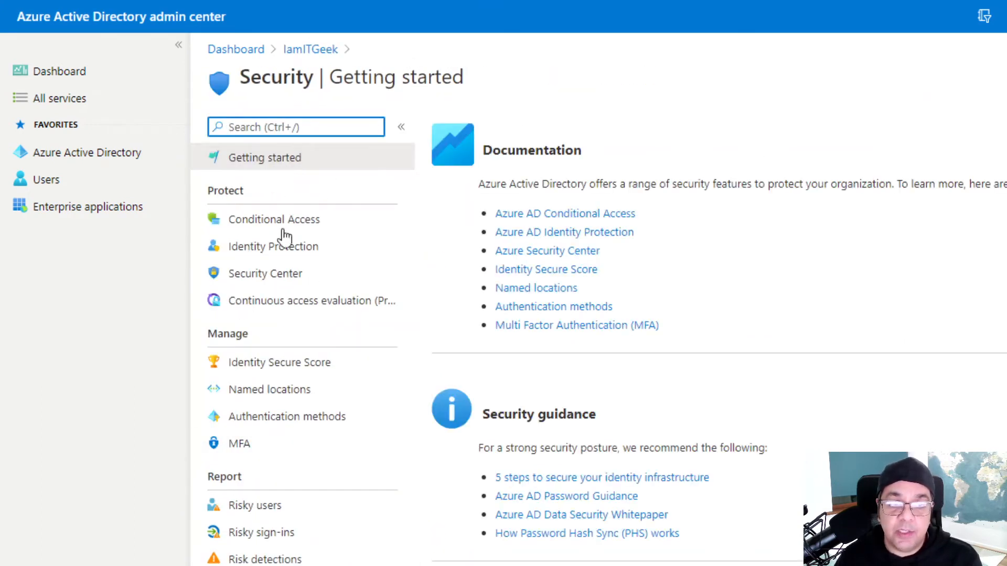
click(274, 412)
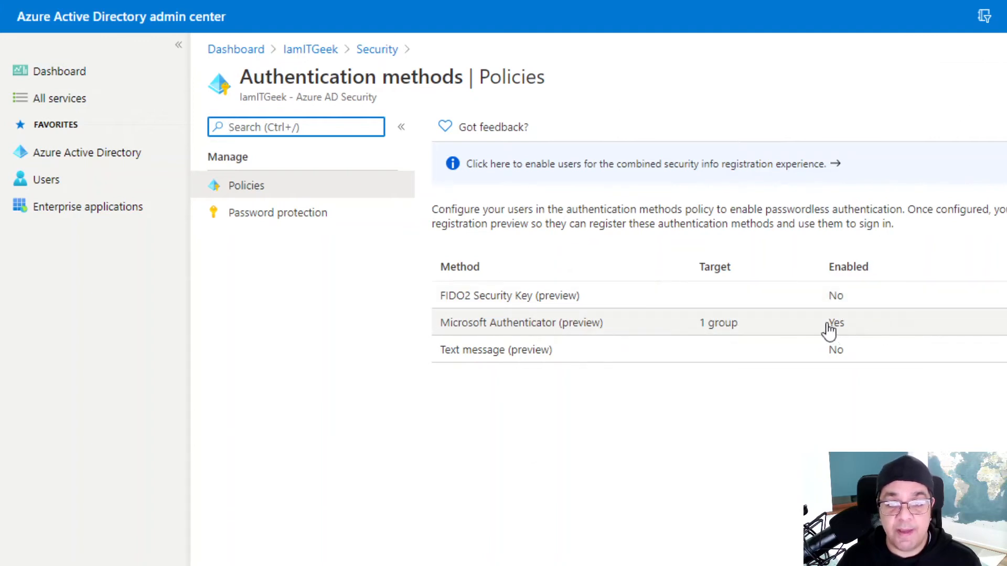
click(627, 333)
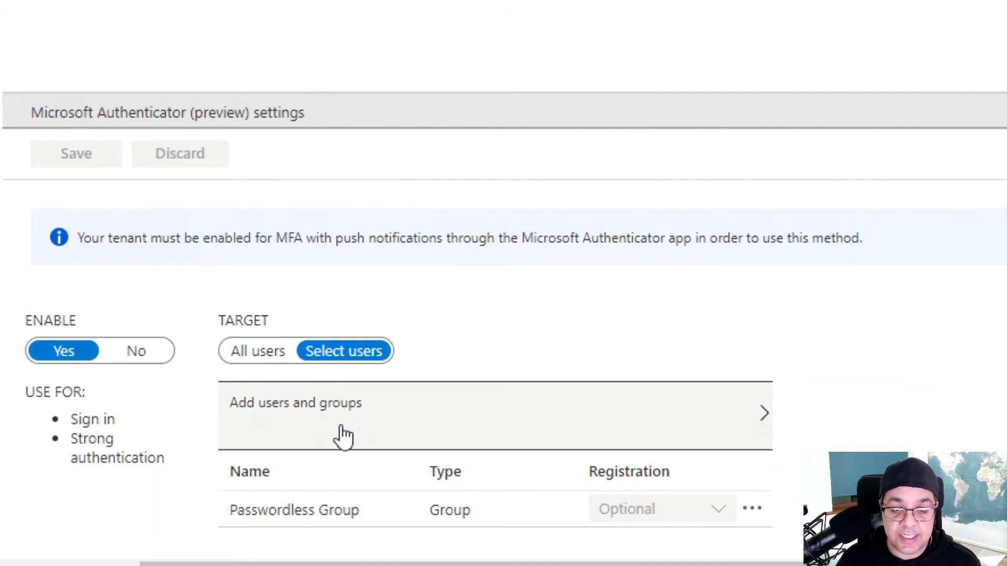
- Target Microsoft Authenticator at the Passwordless Group with the Passwordless authentication mode and save the policy
click(343, 409)
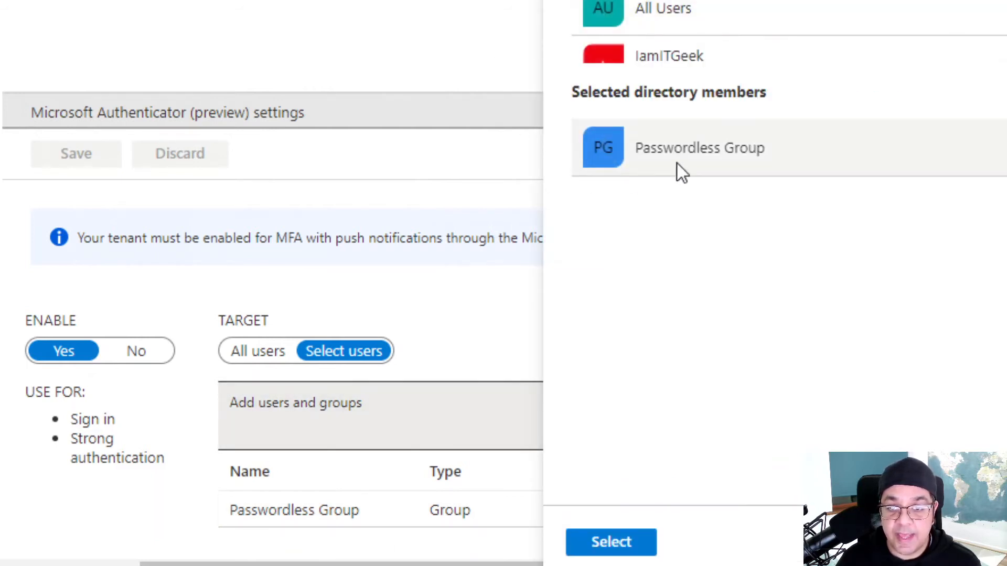
click(622, 545)
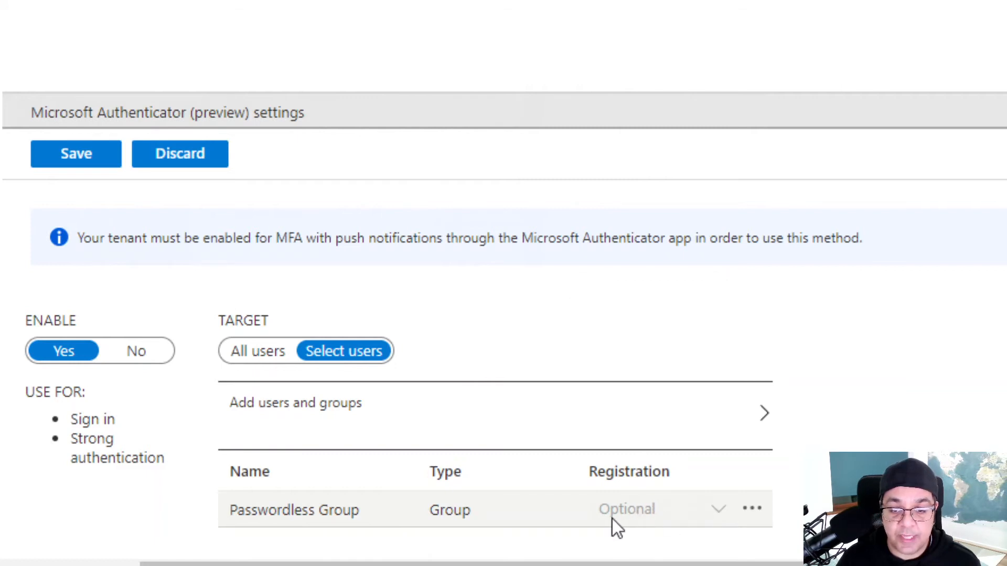
click(752, 509)
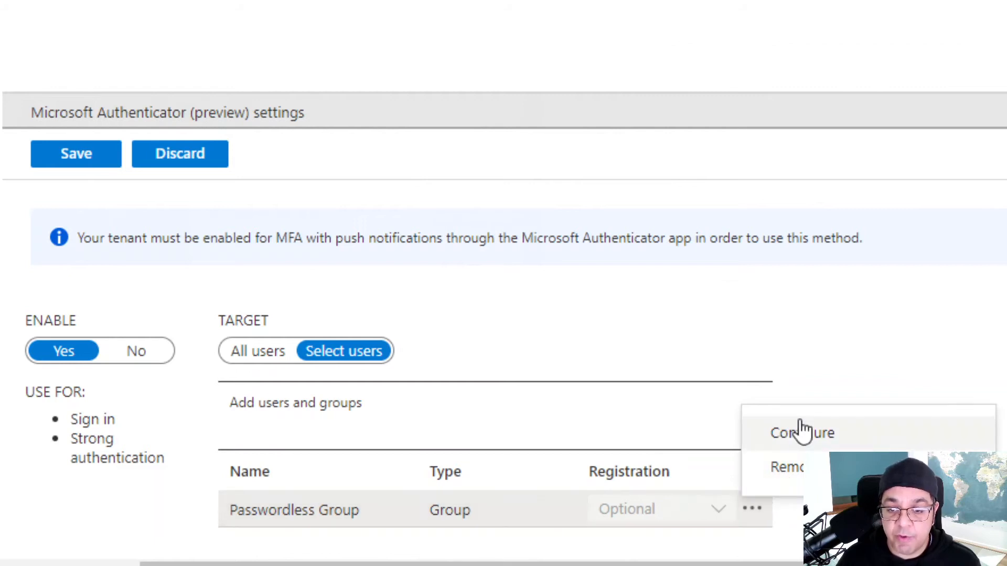
click(799, 435)
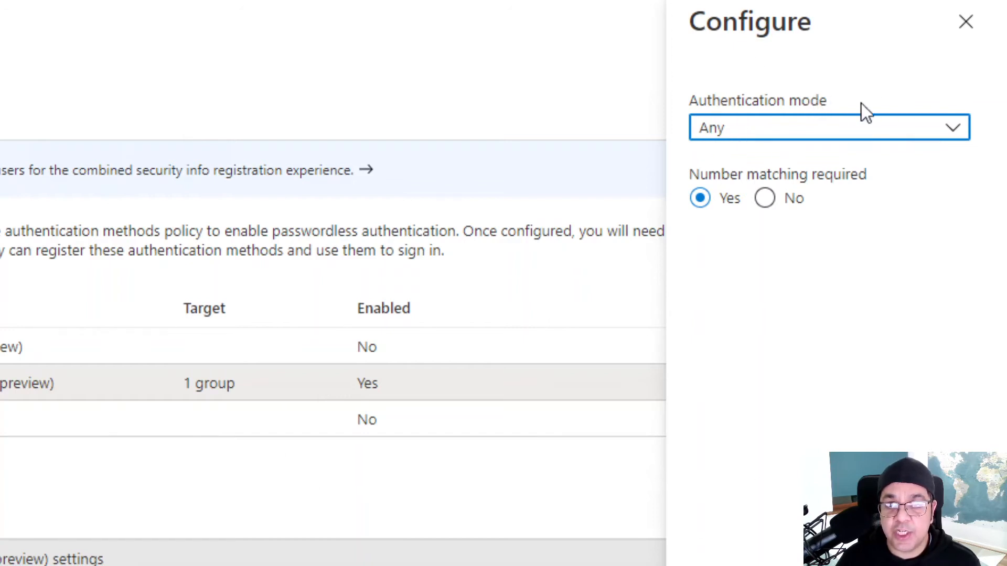
click(953, 134)
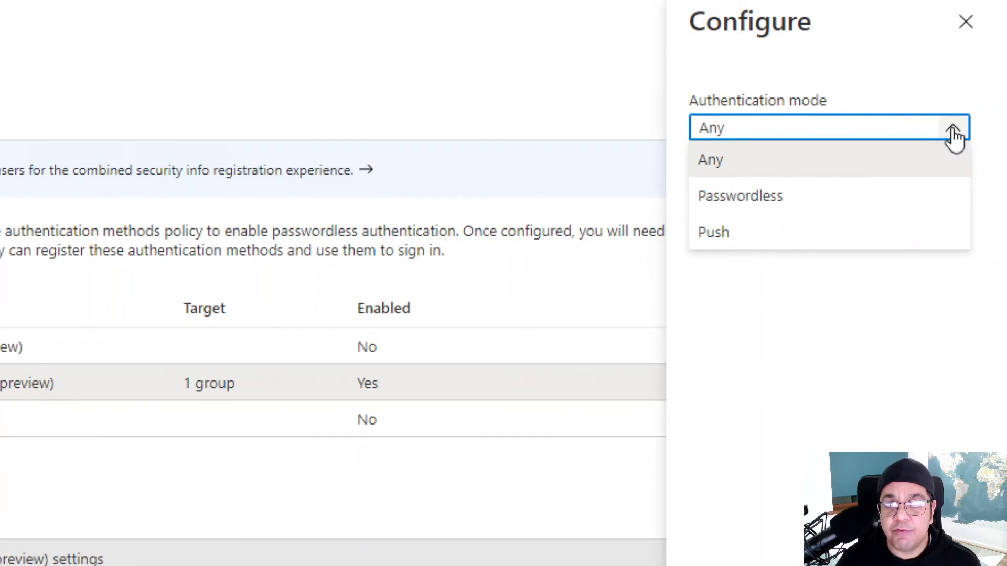
click(741, 205)
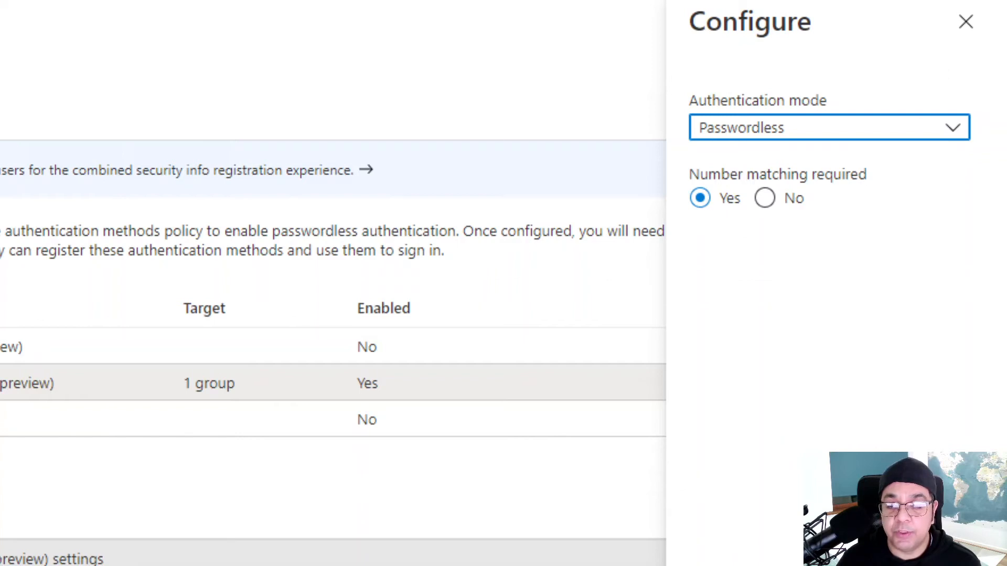
click(726, 565)
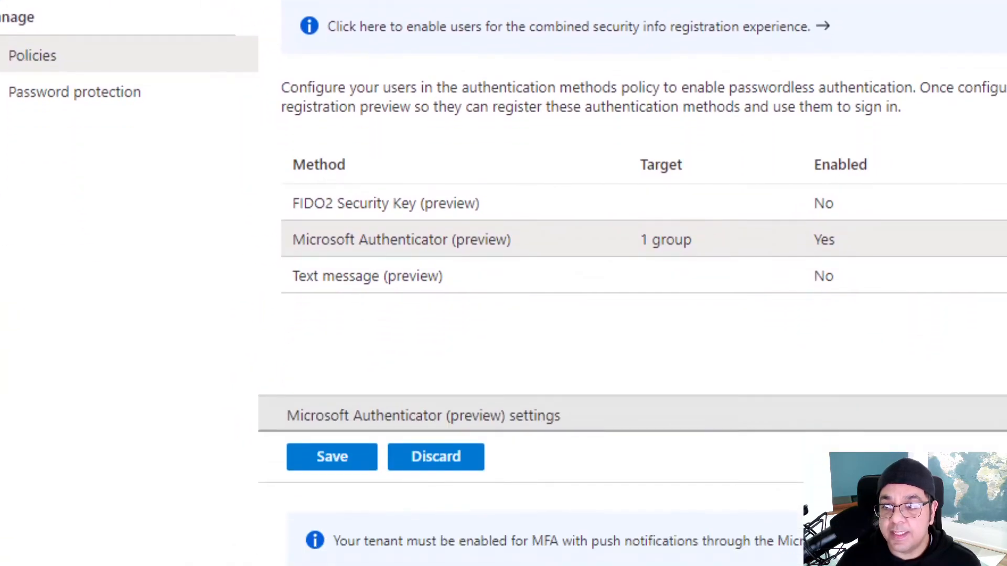
click(326, 467)
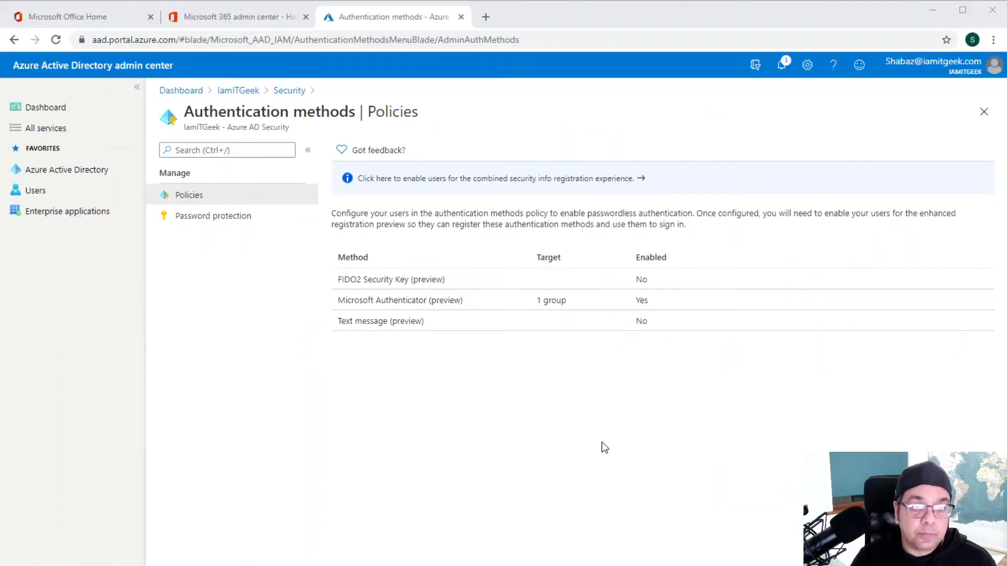
- Open the multi-factor authentication service settings from the tenant's user list
click(609, 24)
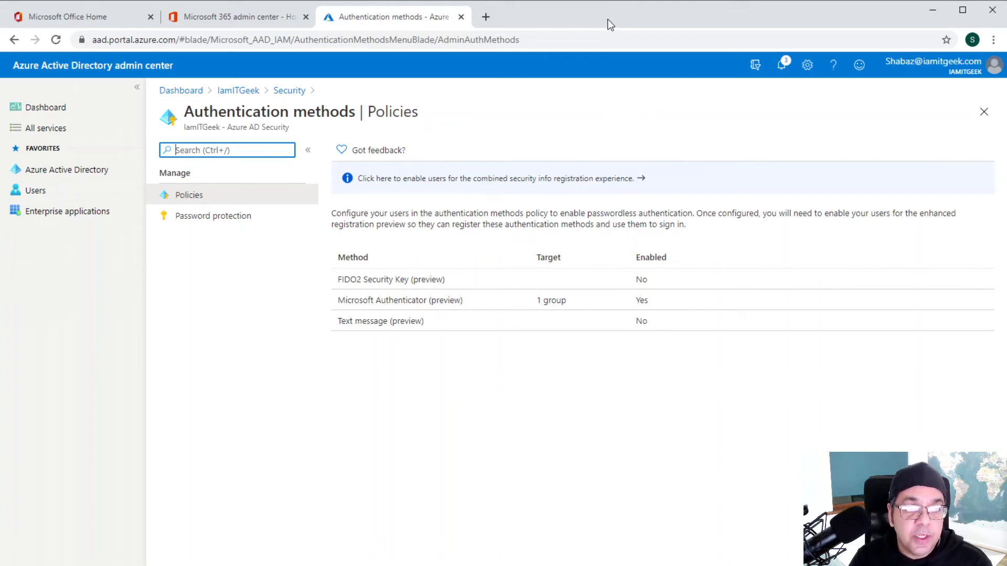
click(62, 175)
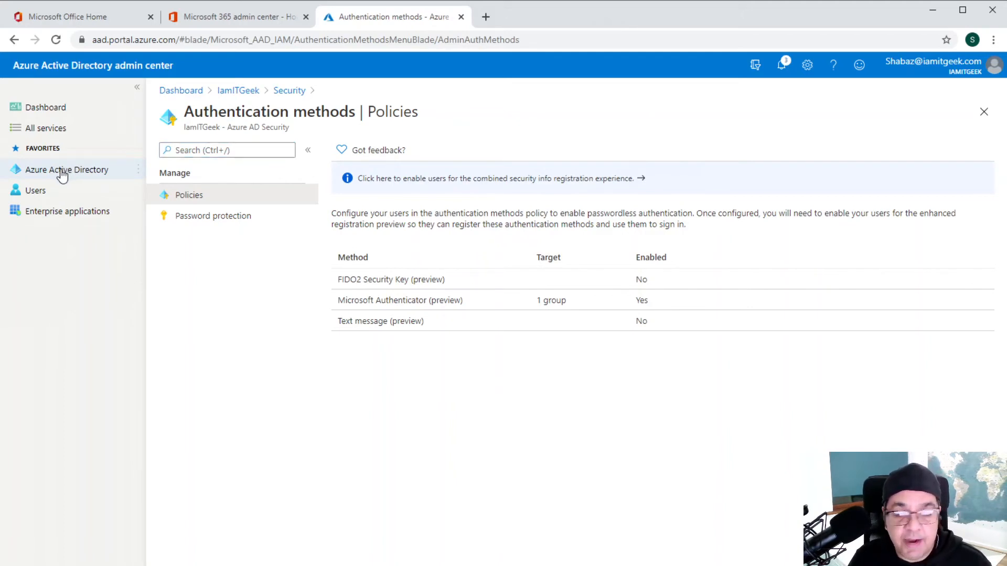
click(179, 279)
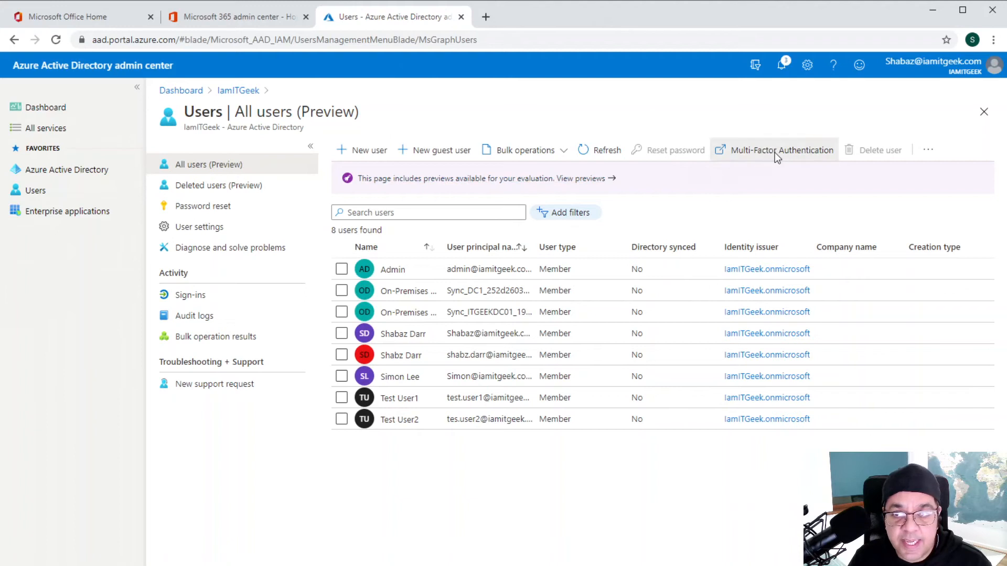
click(775, 152)
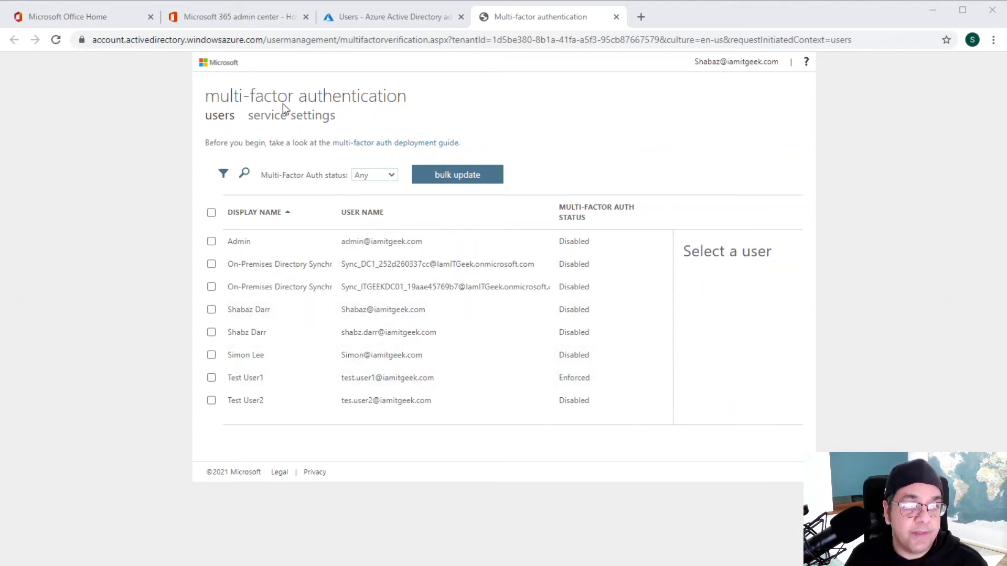
click(308, 125)
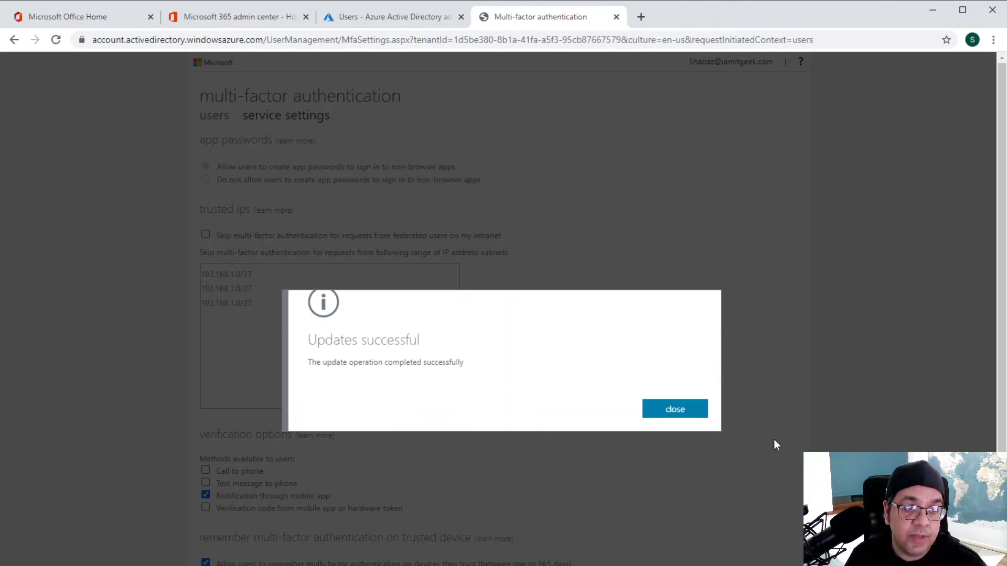
- Dismiss the update confirmation for the multi-factor authentication service settings
click(676, 409)
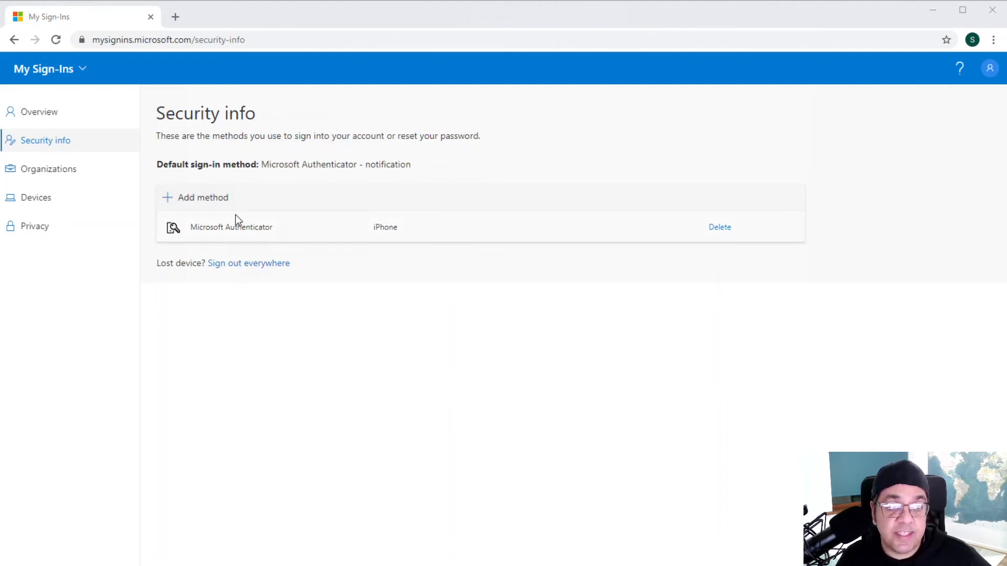
- Check which sign-in methods can be added to the account's security info, and cancel without adding one
click(208, 205)
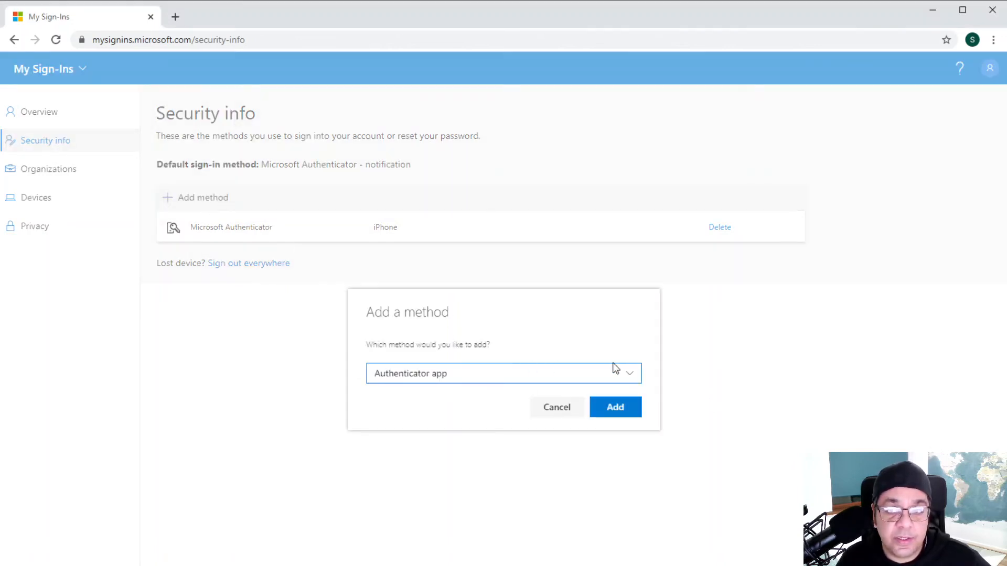
click(588, 380)
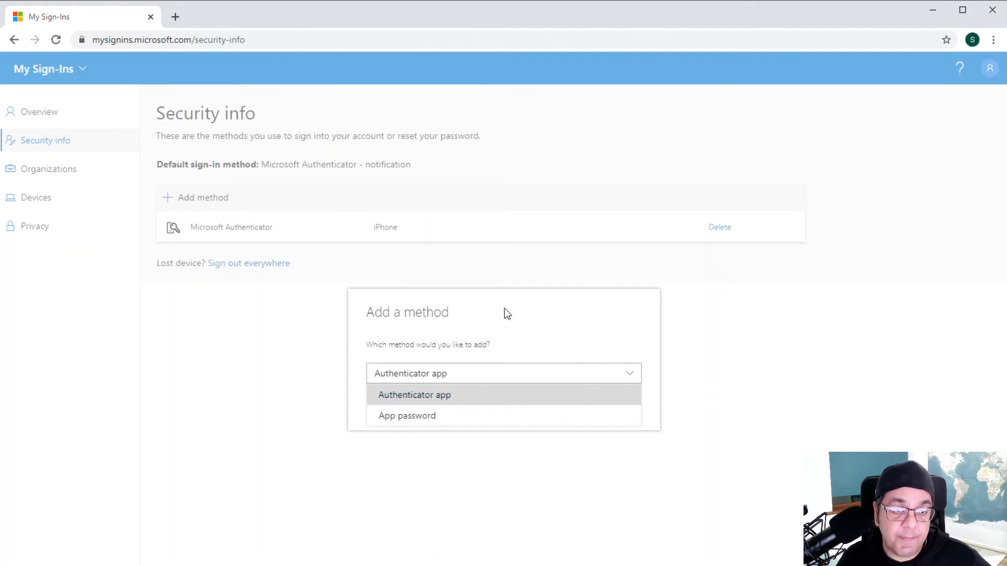
click(587, 320)
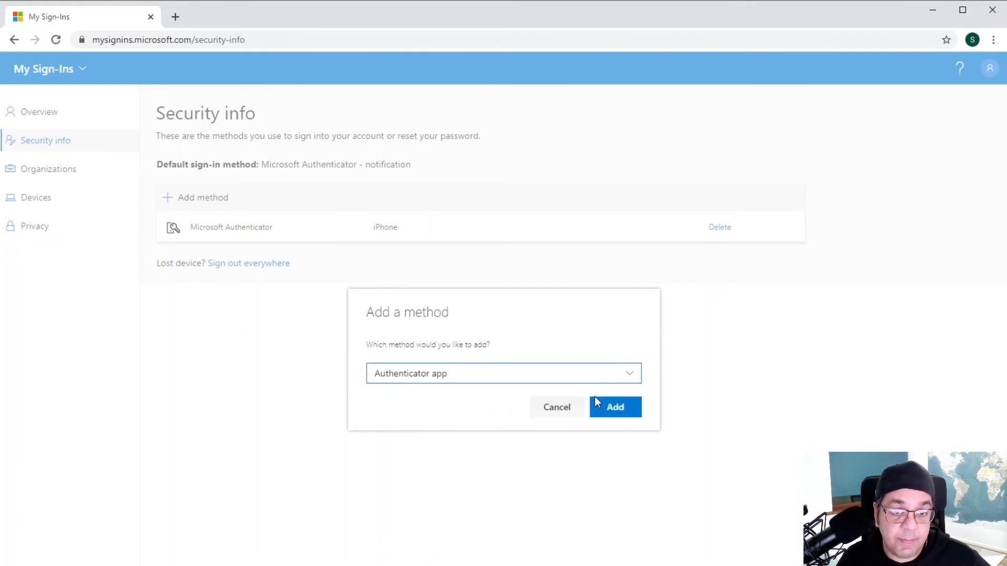
click(560, 409)
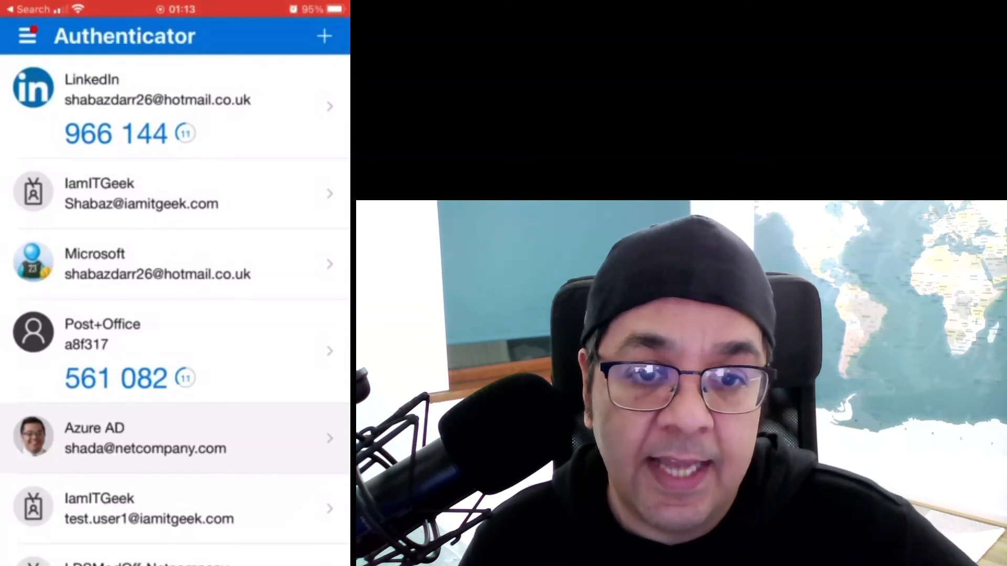
- Enable phone sign-in for the IamITGeek test user account in the Microsoft Authenticator app on the phone
click(176, 508)
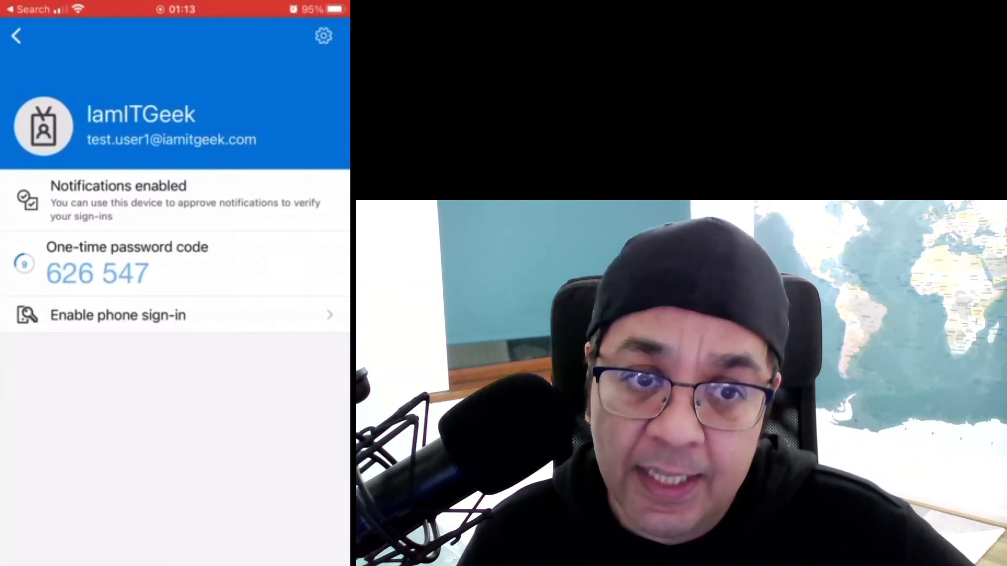
click(175, 316)
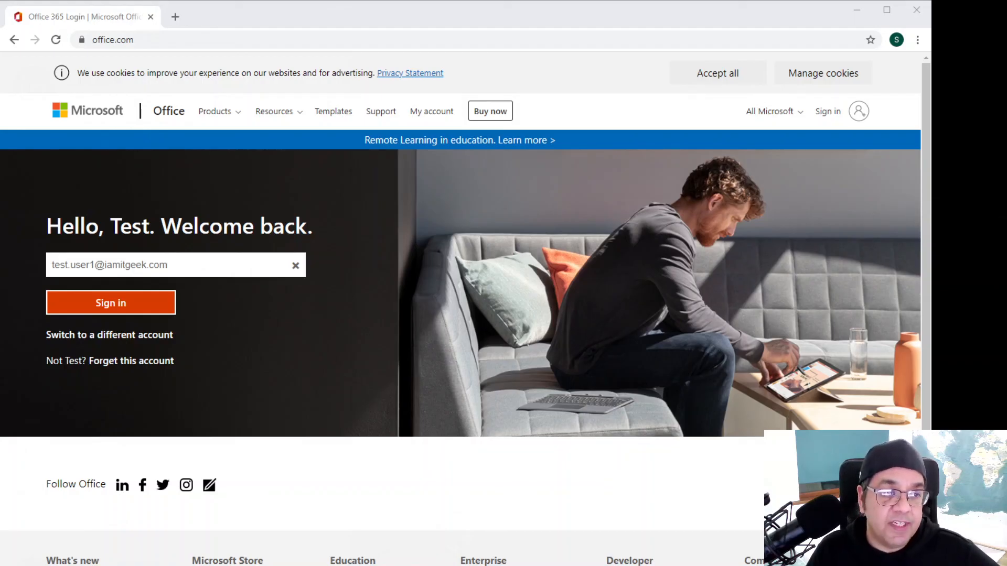
- Sign in to office.com as the test user with a phone notification instead of a password, and decline to stay signed in
click(537, 11)
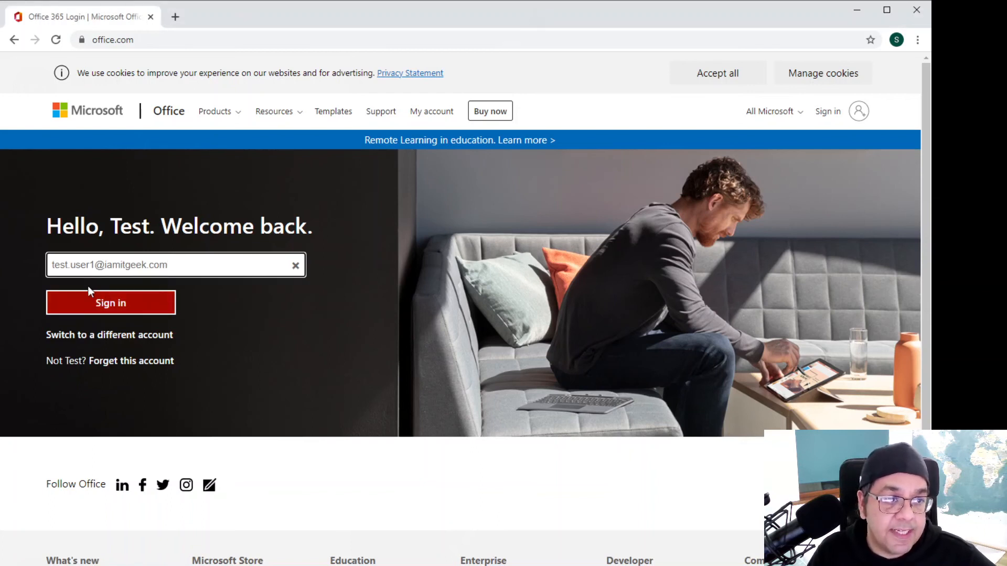
click(123, 308)
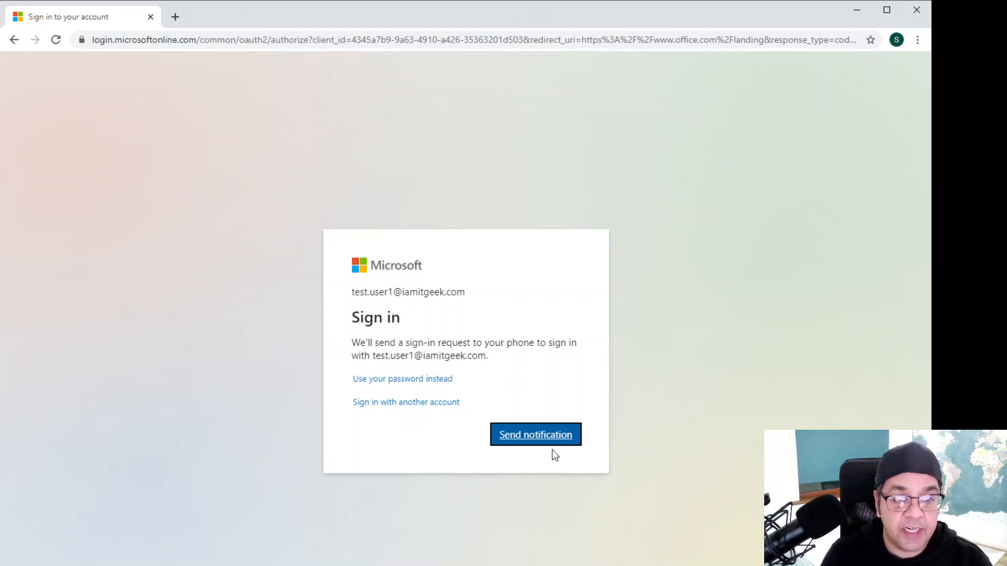
click(532, 442)
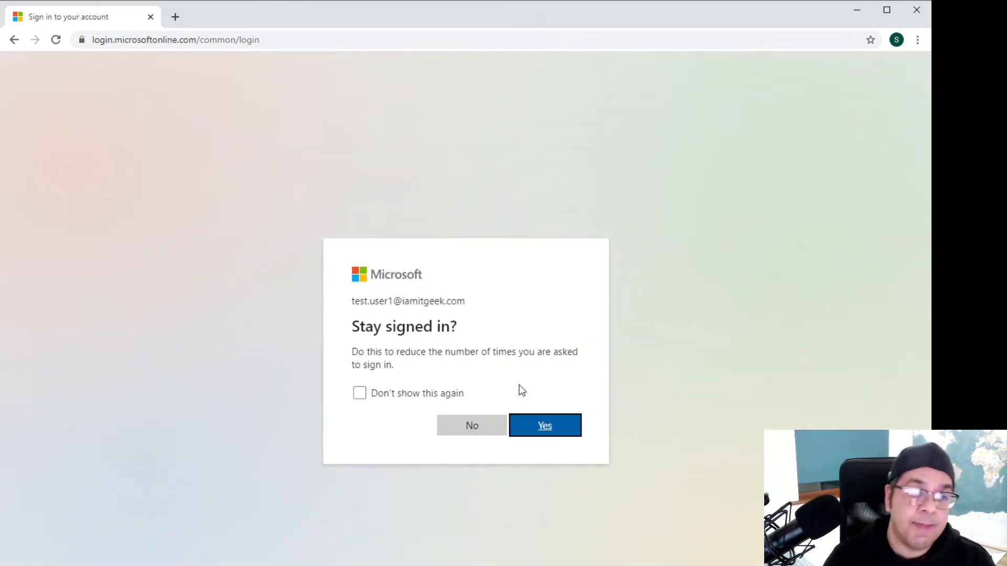
click(481, 429)
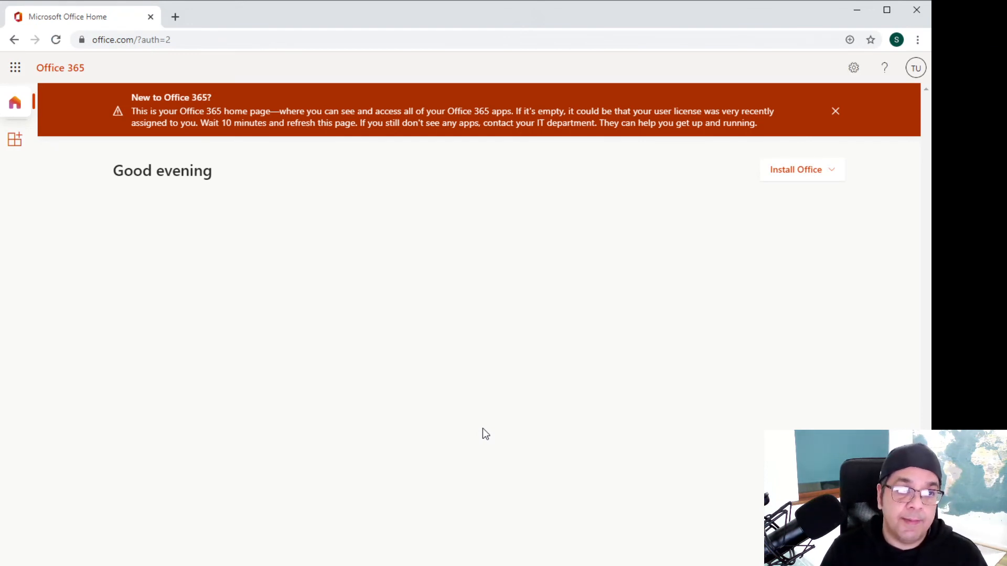
- View all apps available to the test user in the Office 365 app launcher, and close it
click(17, 70)
click(34, 186)
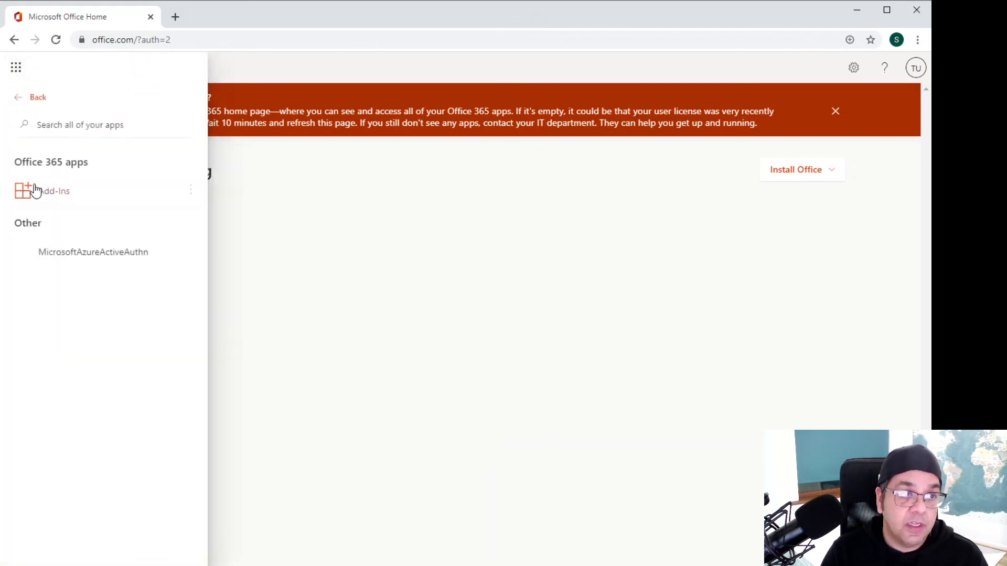
click(371, 311)
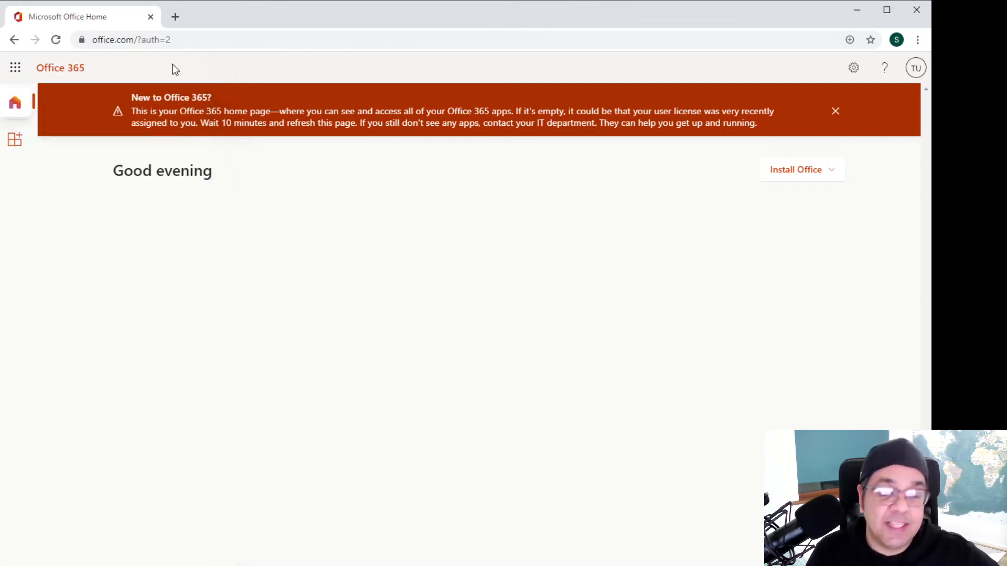